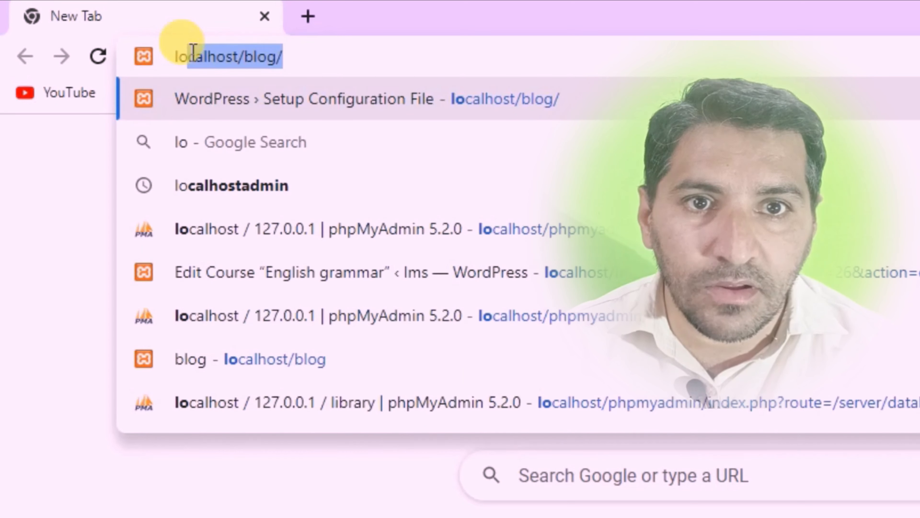
Enter localhost/library in the address bar of a new Chrome tab.
text(calhost)
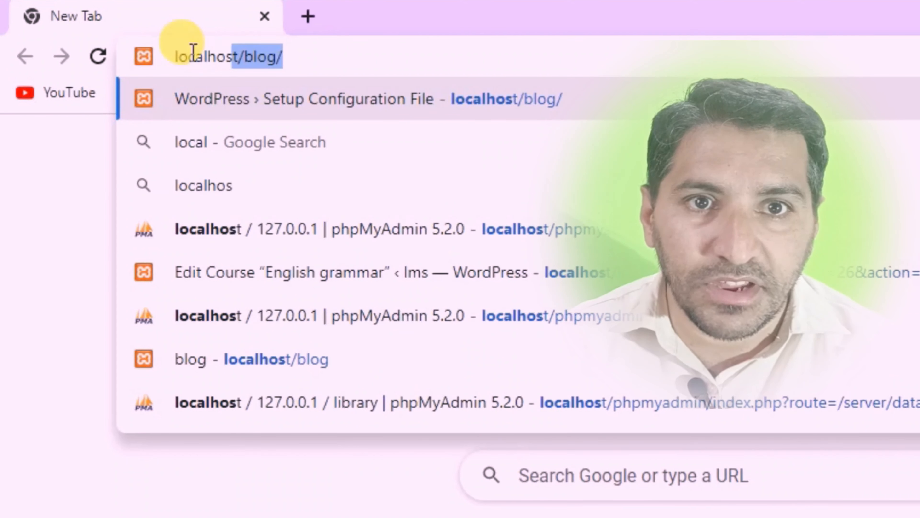
text(/)
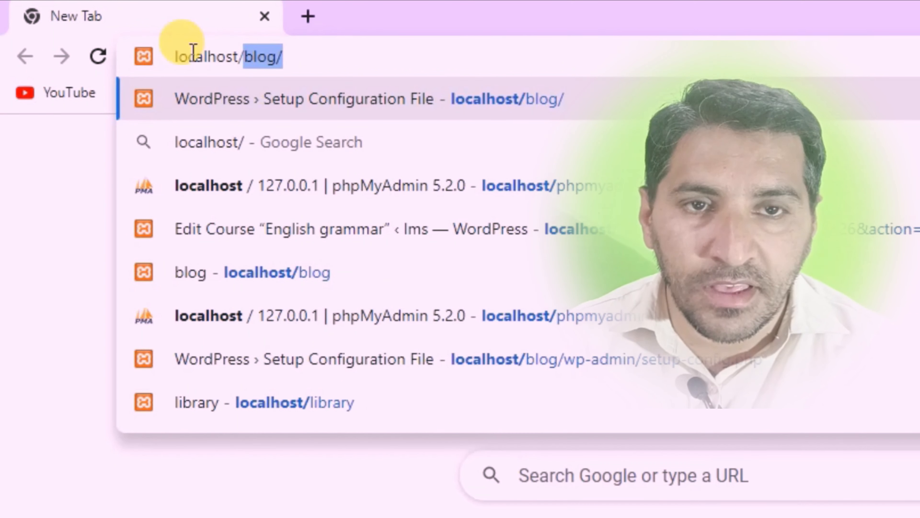
text(lib)
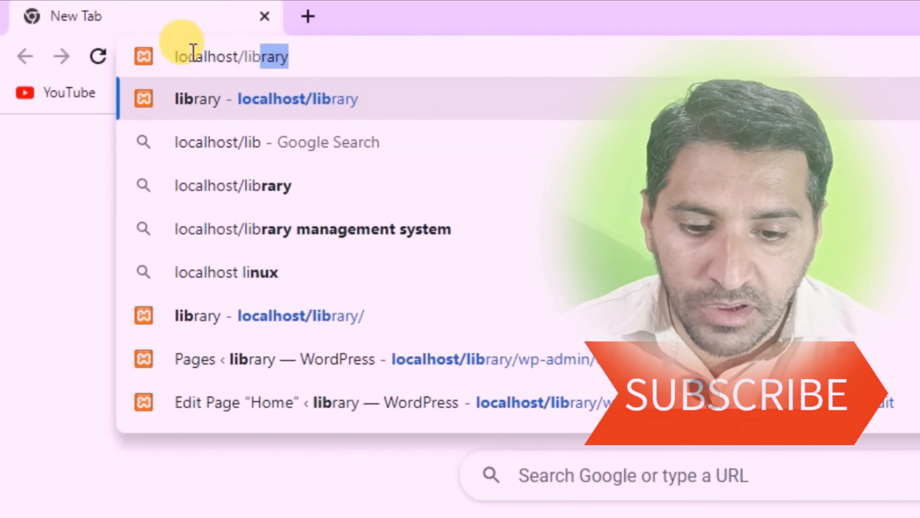
text(rary)
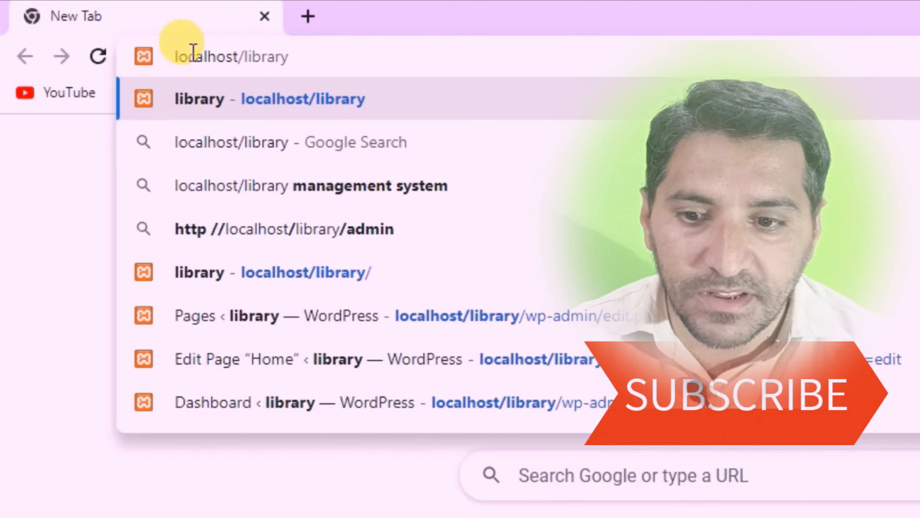
Load the library site's front page at localhost/library/.
key(Return)
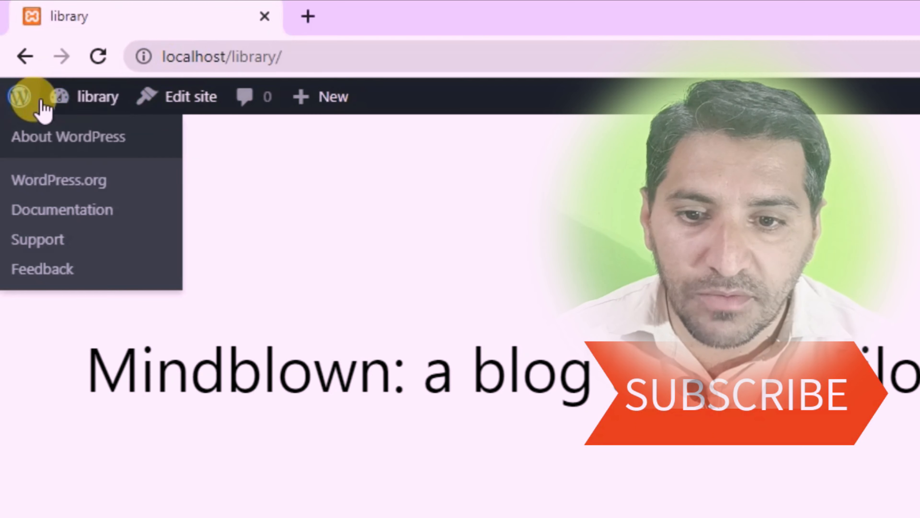
Go to the admin dashboard and list all pages: About us, Contact Us and Home.
mouse_move(61, 106)
click(62, 134)
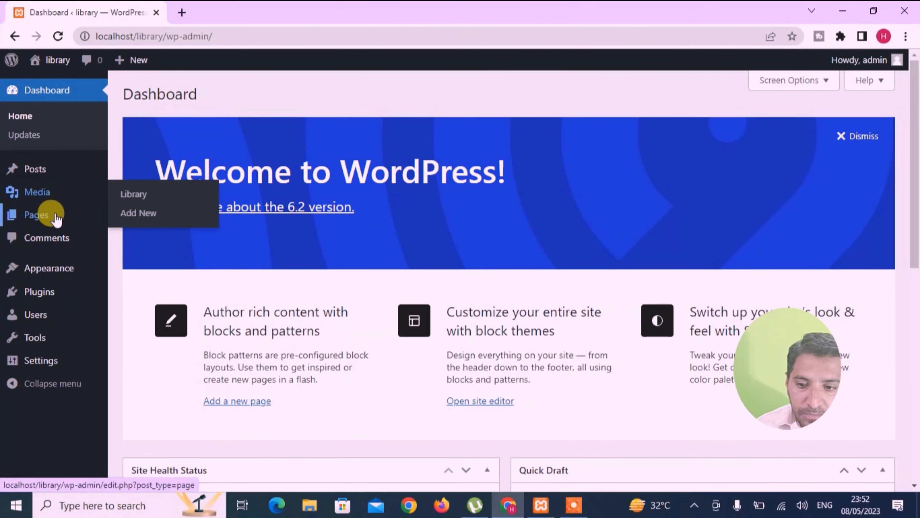
mouse_move(51, 222)
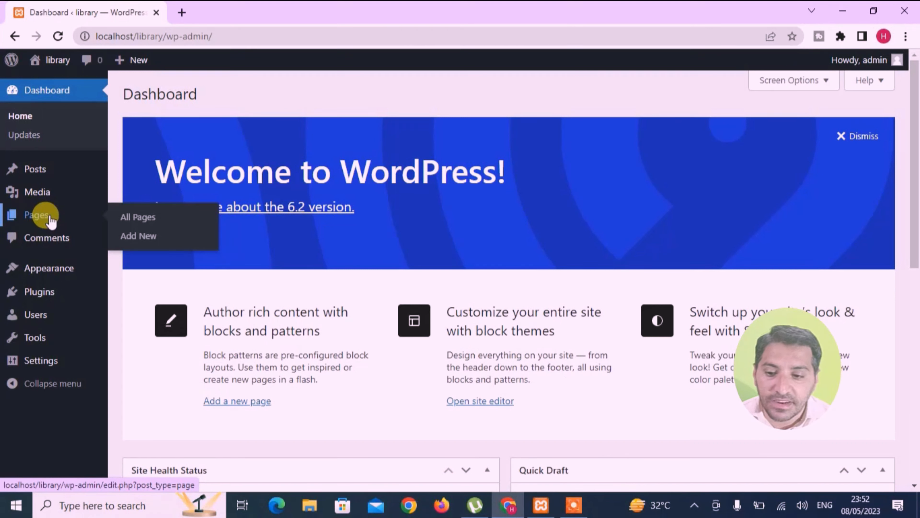
click(137, 217)
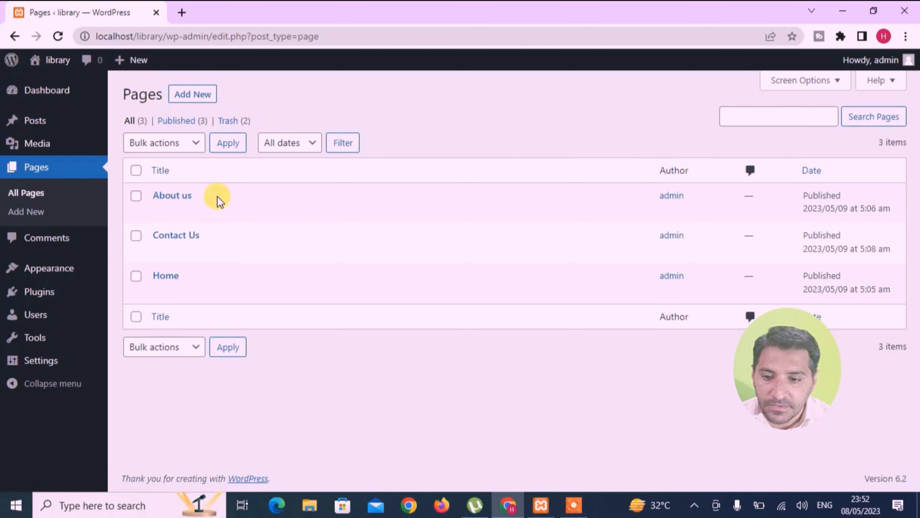
Bulk-move the About us, Contact Us and Home pages to Trash and refresh the list.
mouse_move(192, 209)
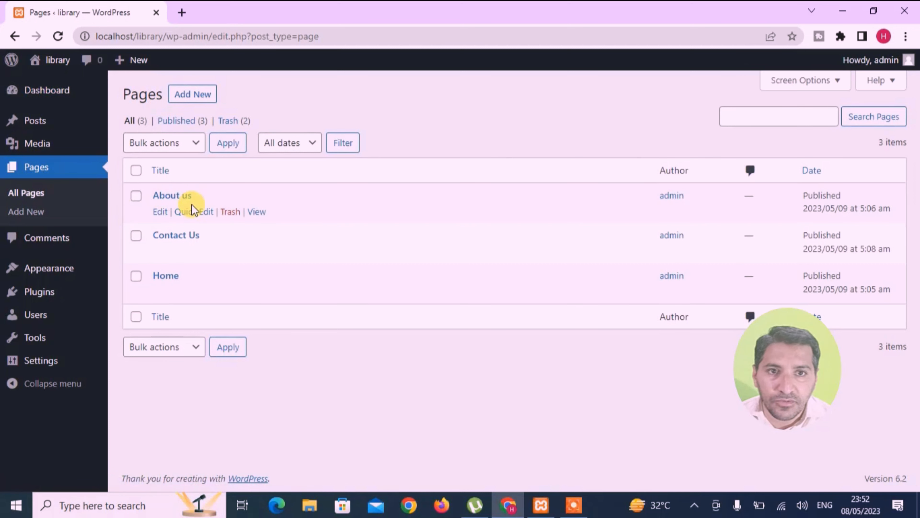
click(136, 196)
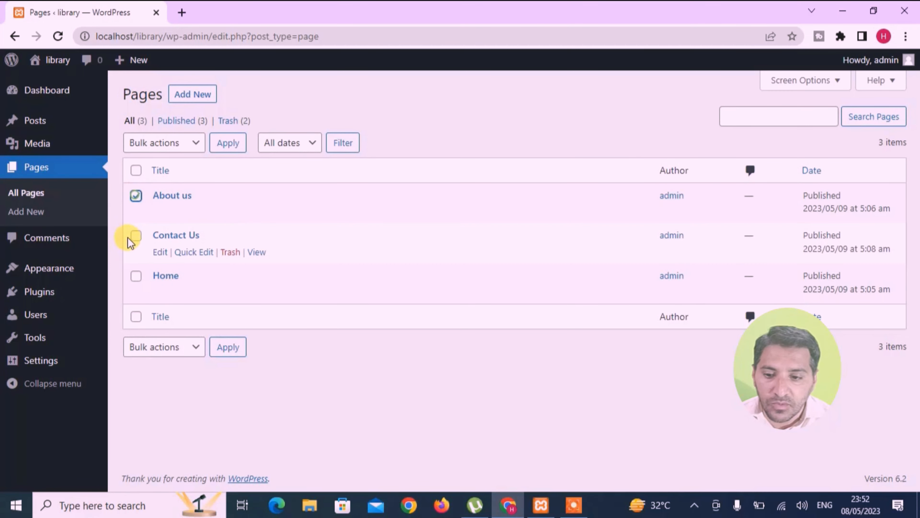
click(136, 236)
click(136, 277)
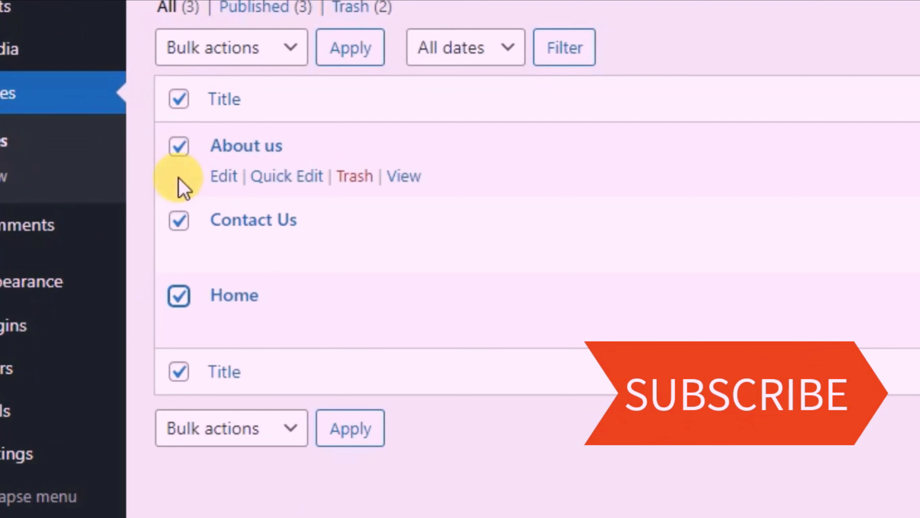
click(289, 433)
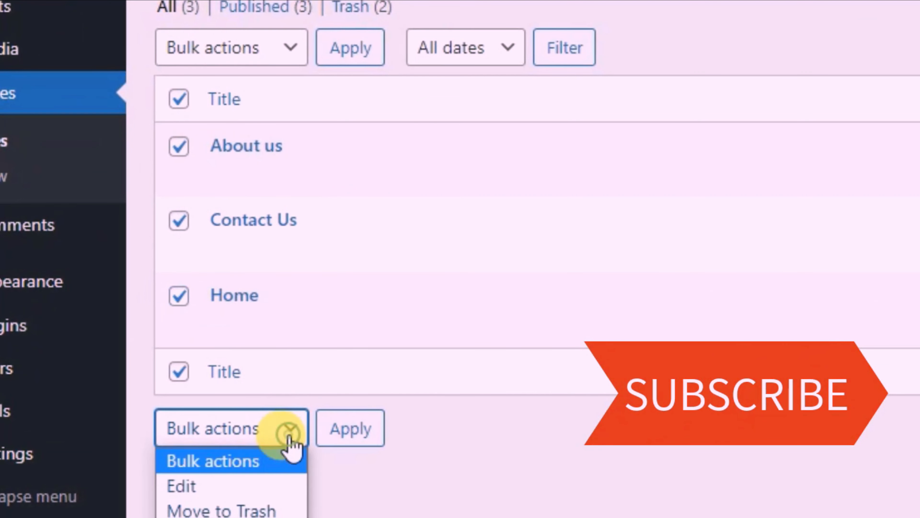
click(211, 511)
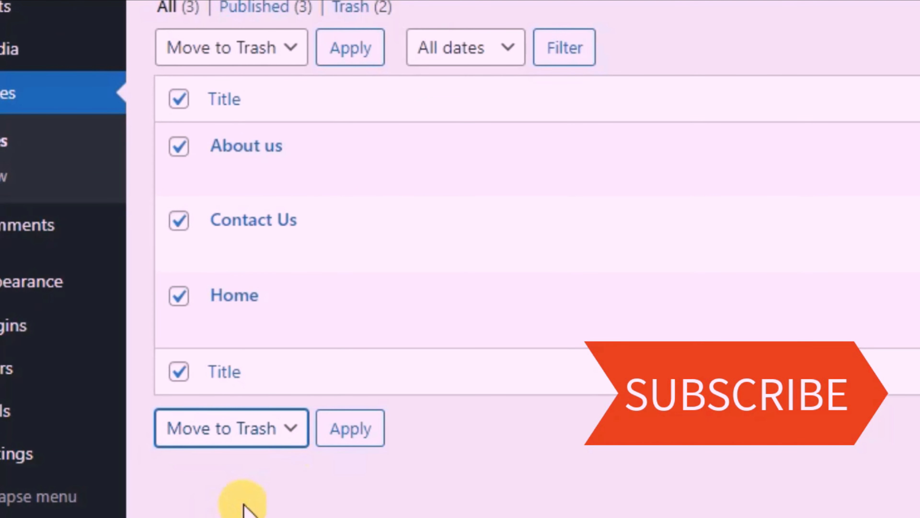
click(336, 432)
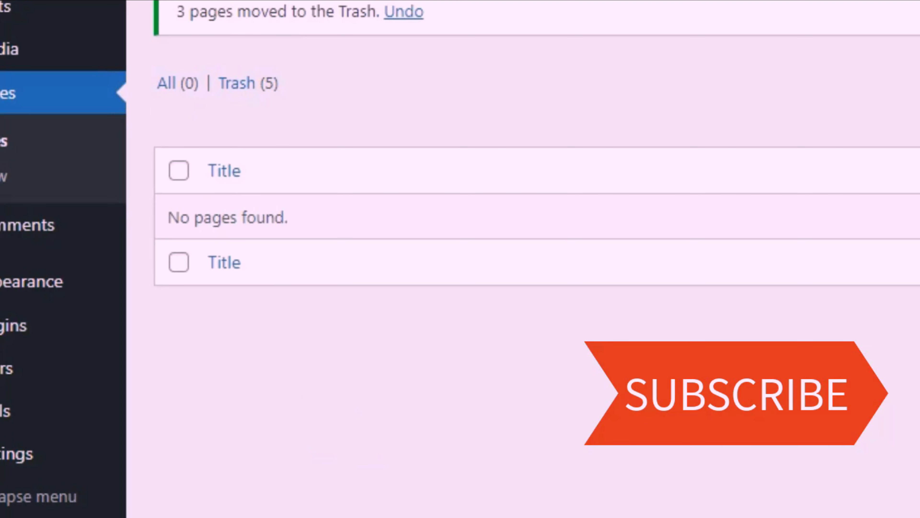
click(58, 36)
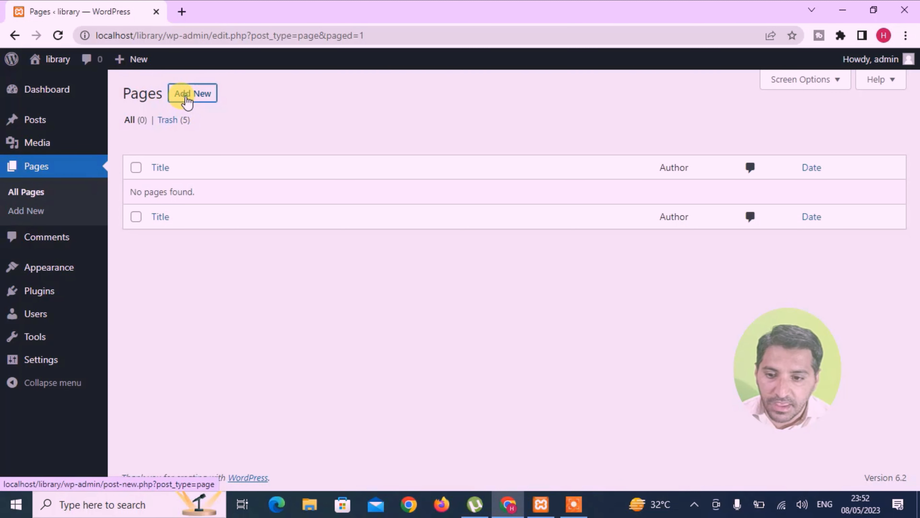
Create a new page titled 'Home' and publish it.
click(187, 98)
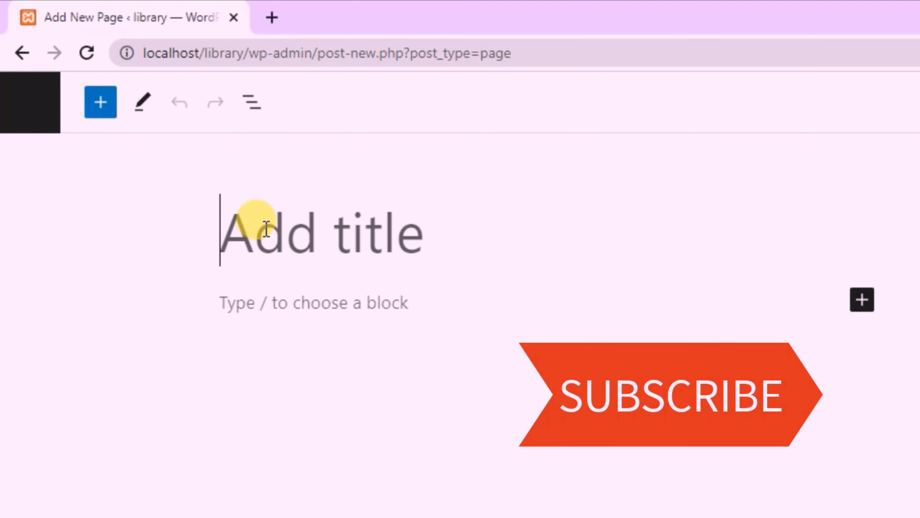
text(h)
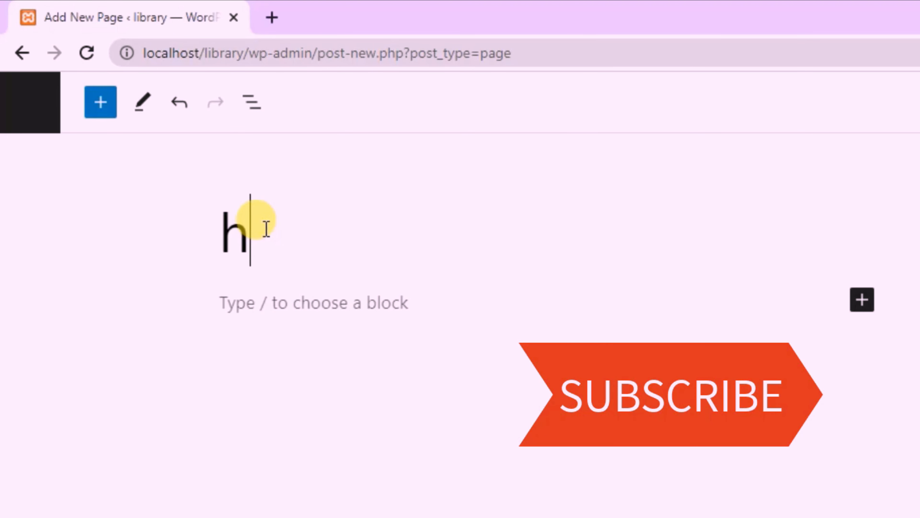
key(BackSpace)
text(Home)
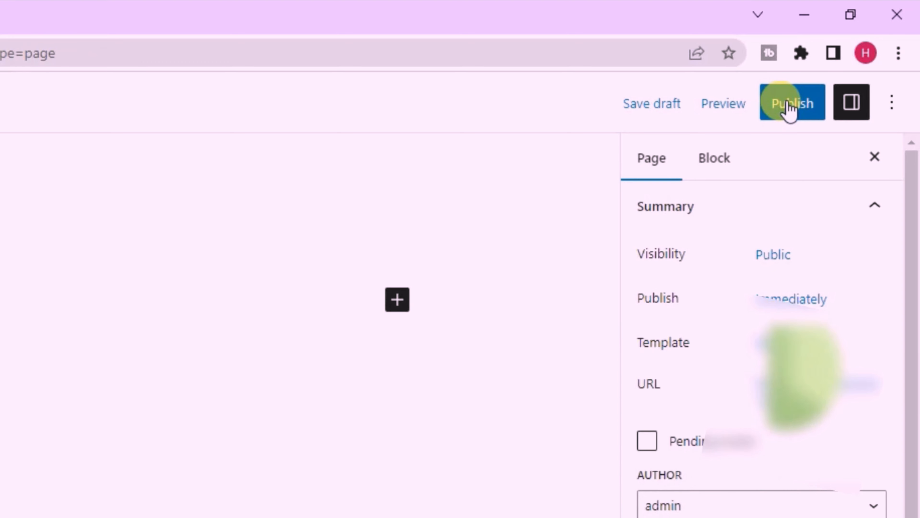
click(790, 109)
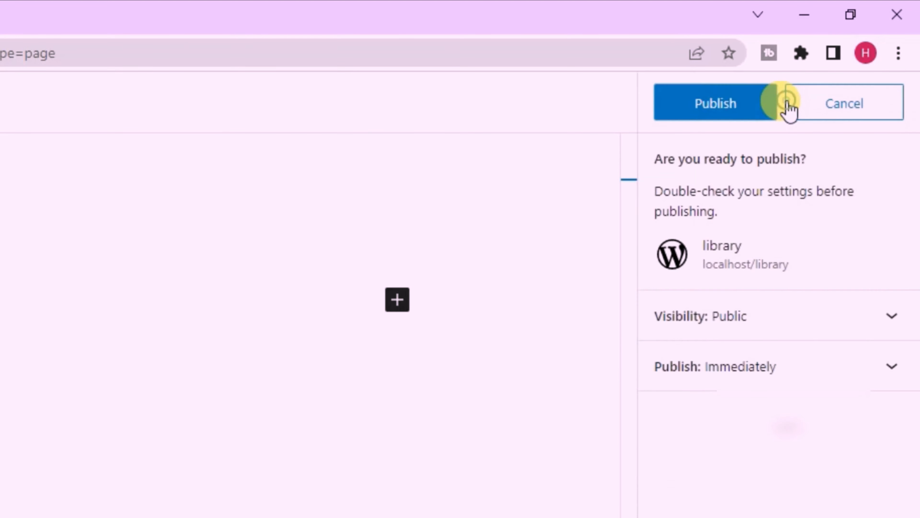
click(787, 107)
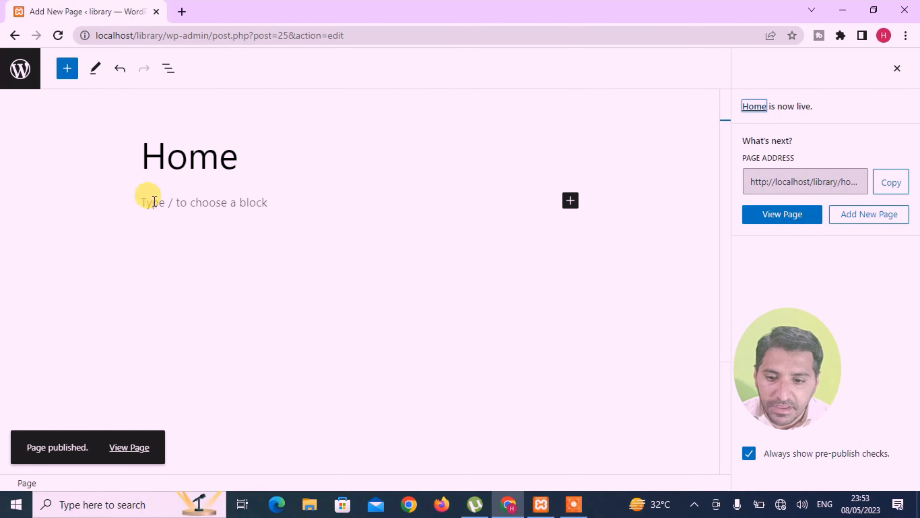
Dismiss the block inserter, save the empty Home page with Update, and return to Pages.
click(570, 201)
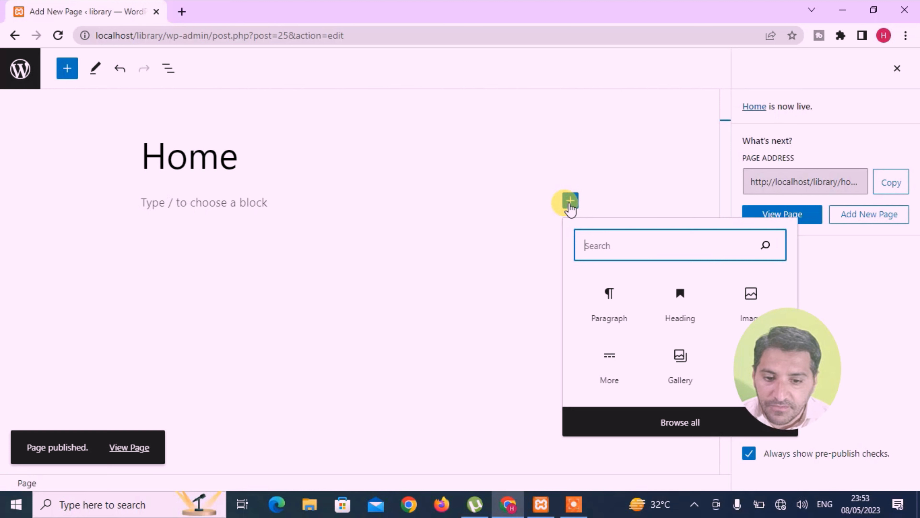
click(469, 202)
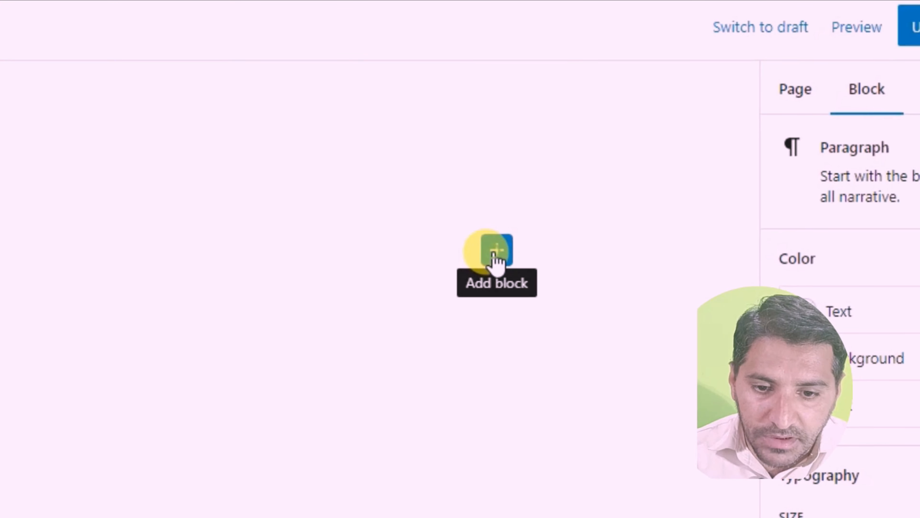
click(494, 254)
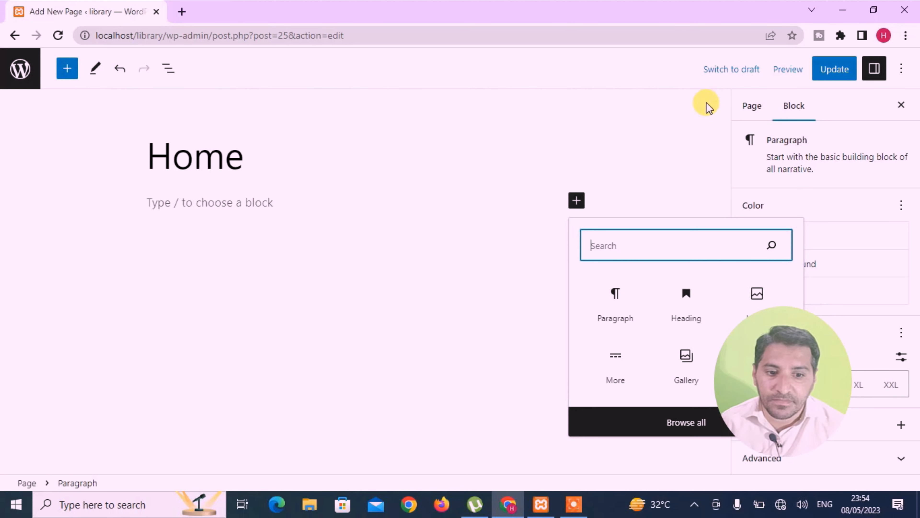
click(458, 152)
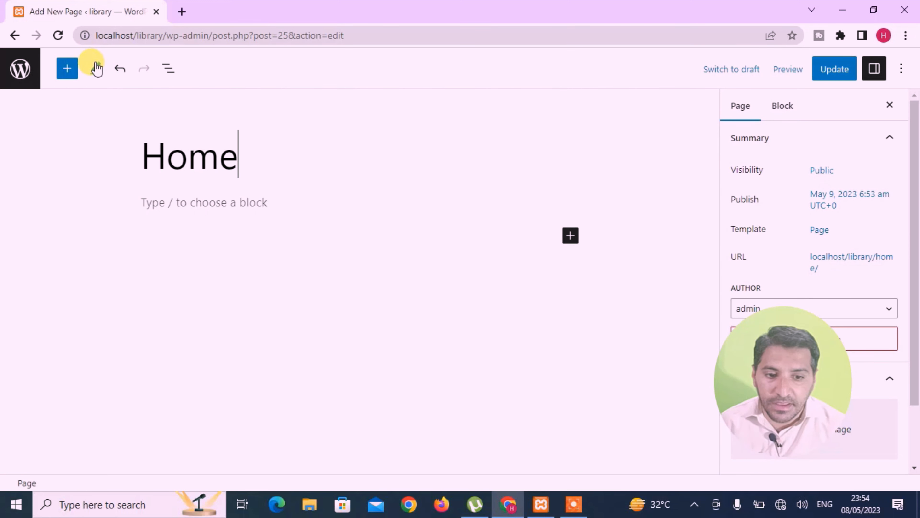
click(21, 68)
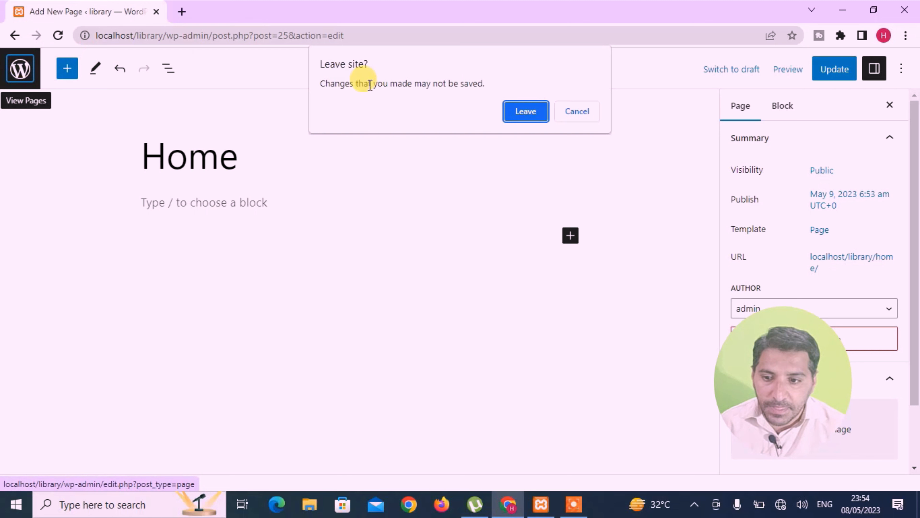
click(574, 113)
click(835, 74)
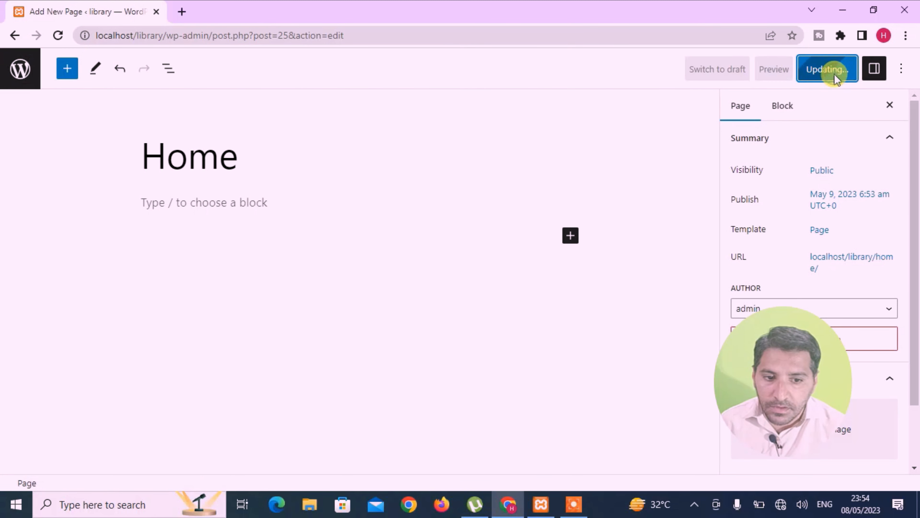
click(24, 73)
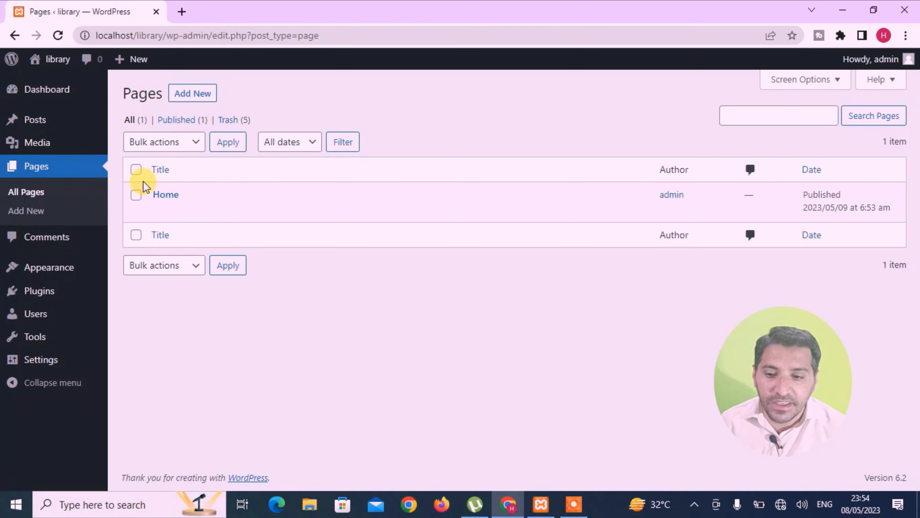
View the live site in a new tab to check Home in its menu, then return to Pages.
mouse_move(182, 214)
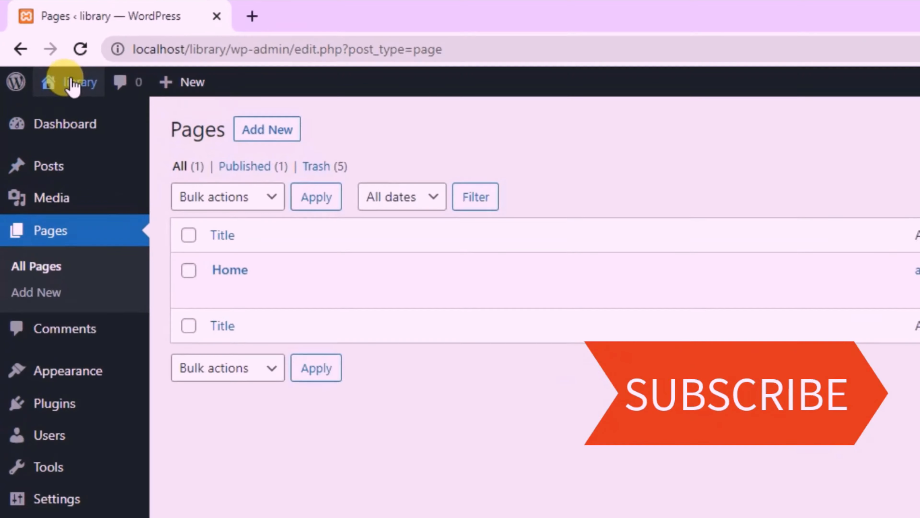
mouse_move(37, 60)
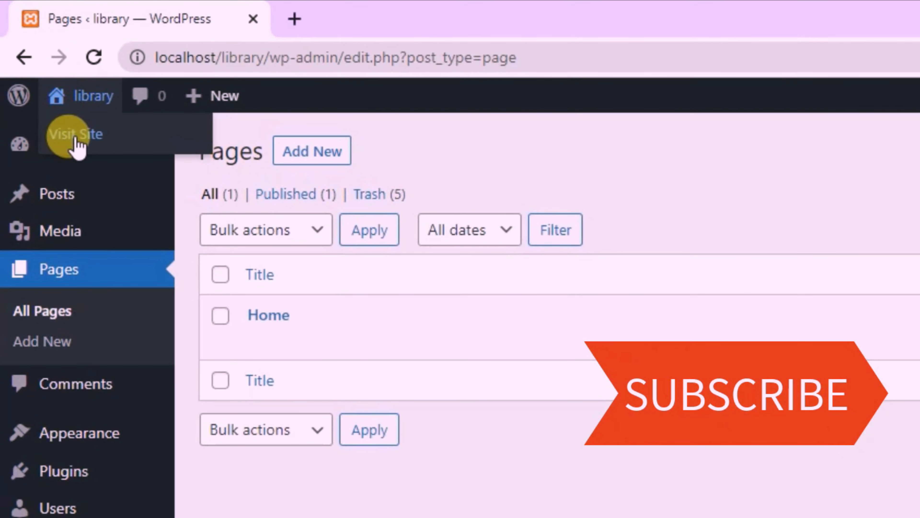
right_click(76, 143)
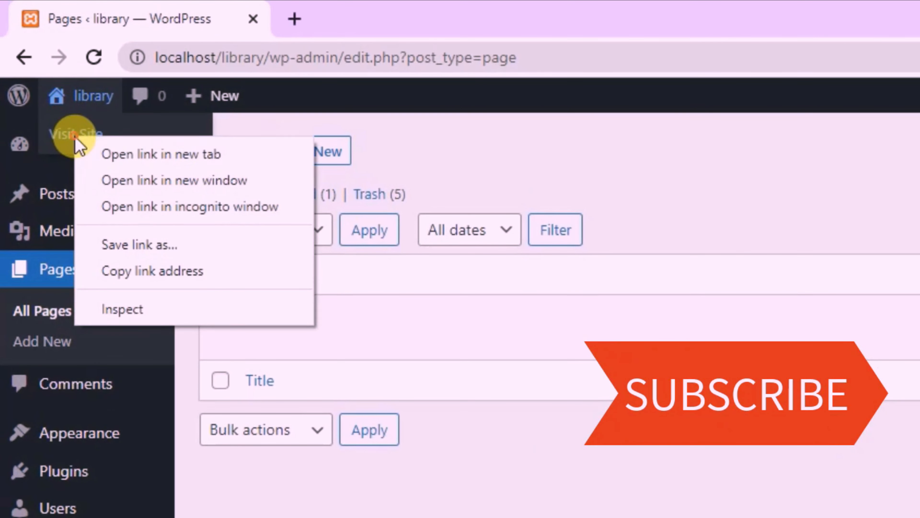
click(121, 154)
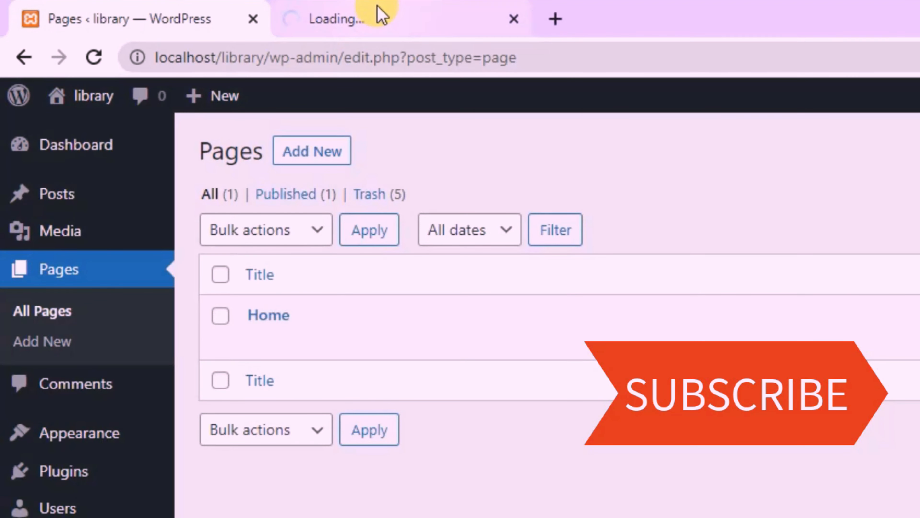
click(377, 14)
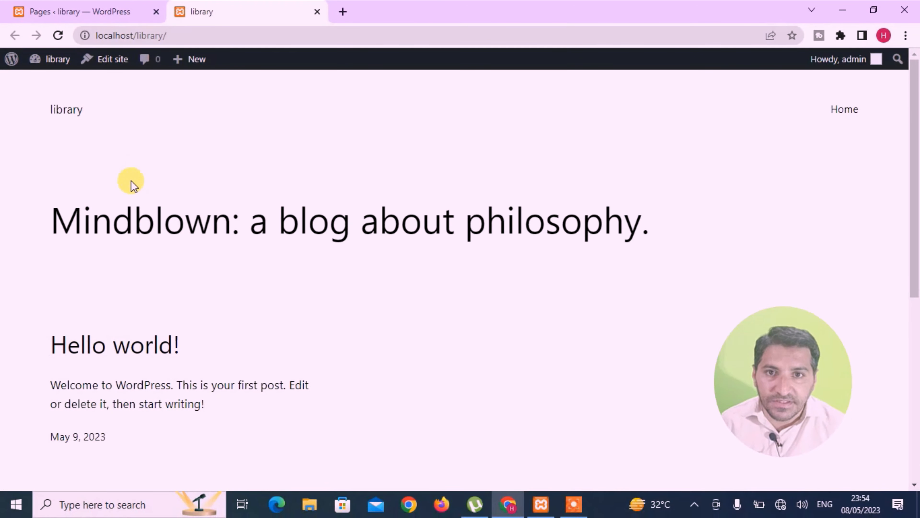
scroll(162, 335, down, 8)
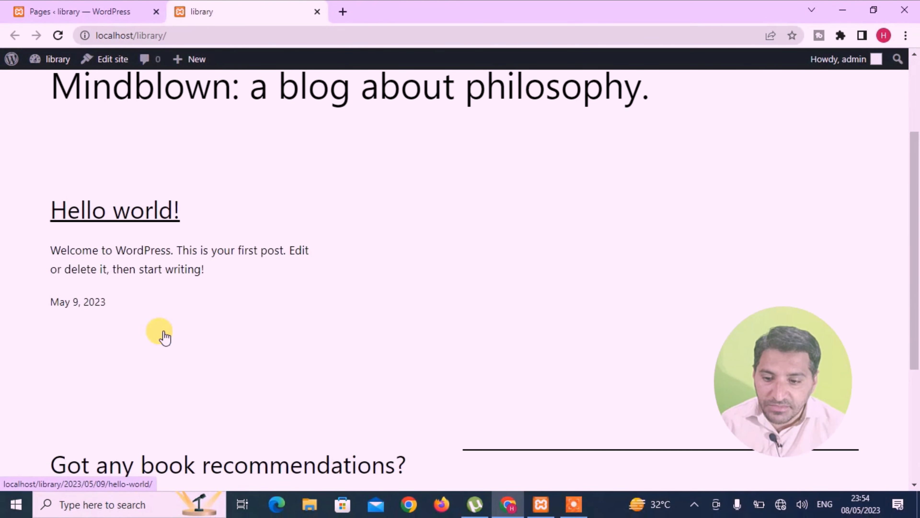
scroll(163, 333, up, 10)
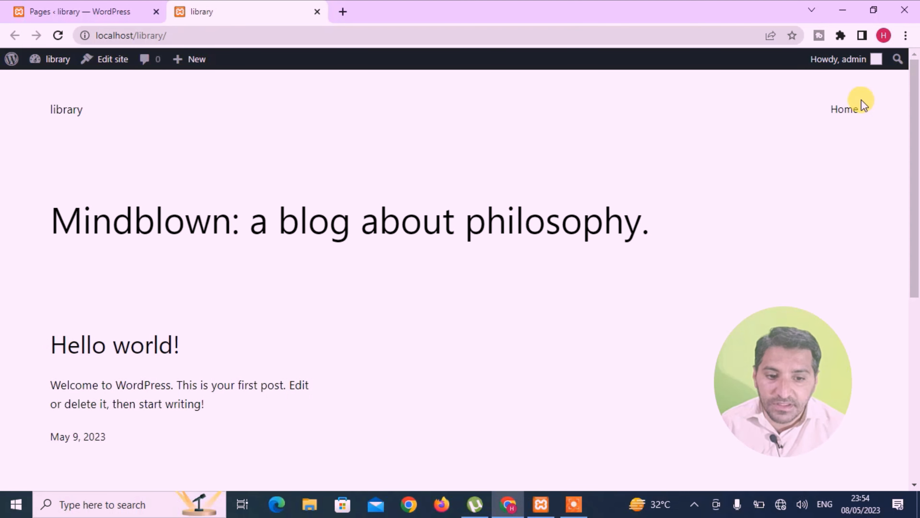
click(89, 13)
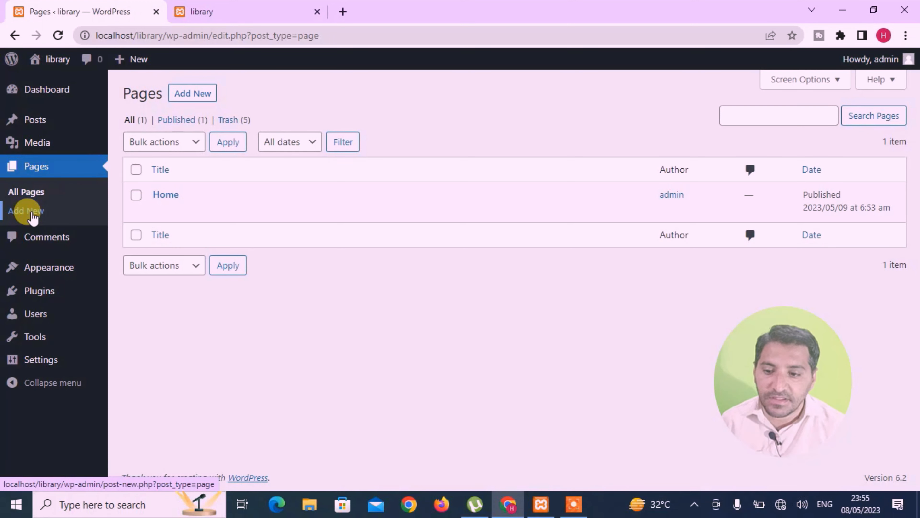
Create a new page titled 'About Us' and publish it.
click(33, 218)
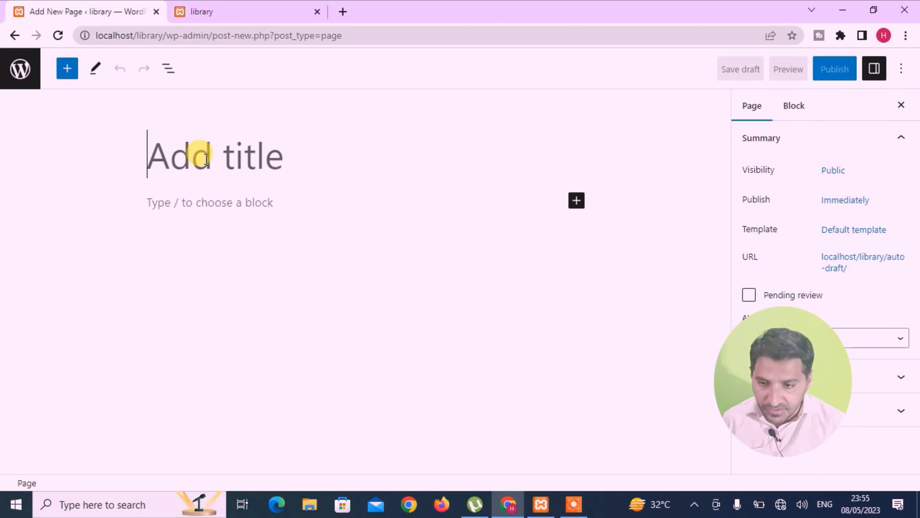
text(a)
key(BackSpace)
text(A)
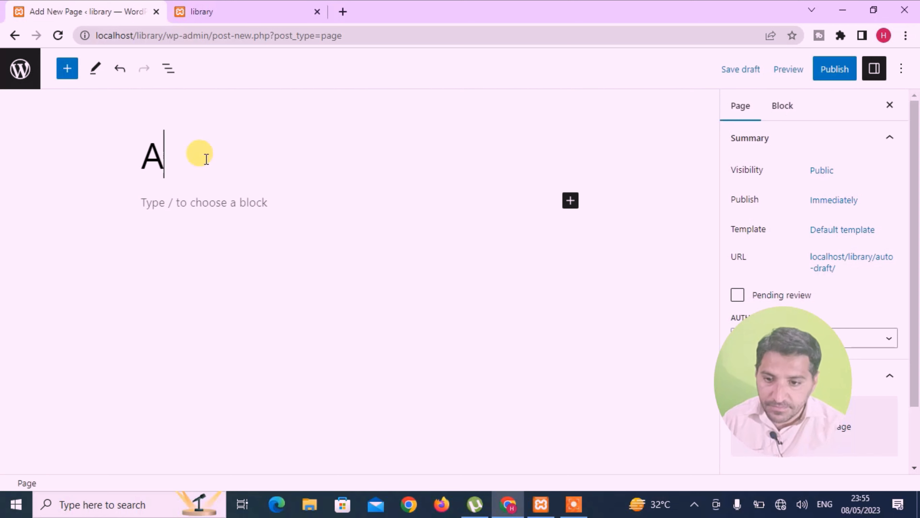
text(b)
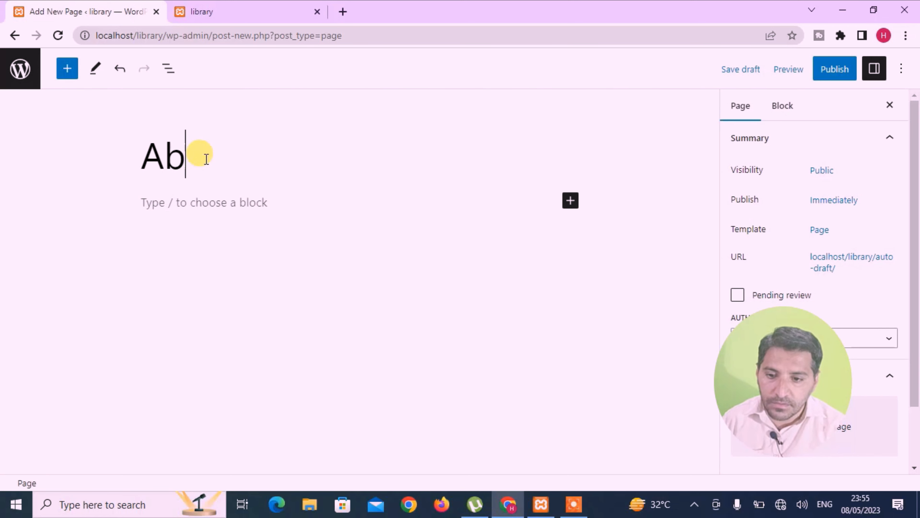
text(out Uas)
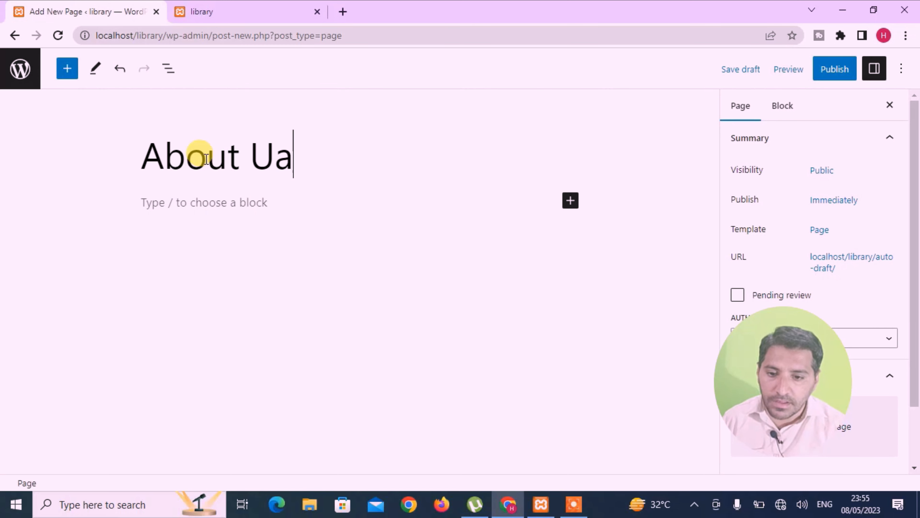
key(BackSpace)
text(s)
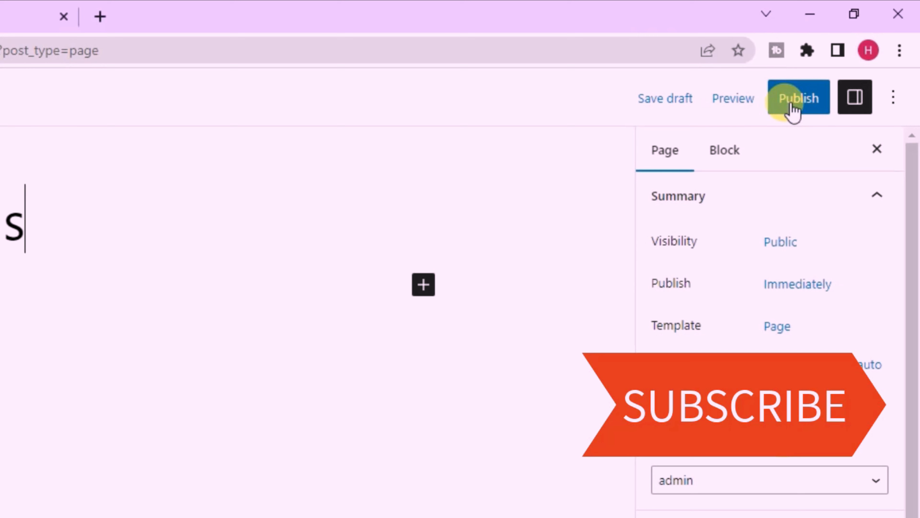
click(793, 109)
click(749, 108)
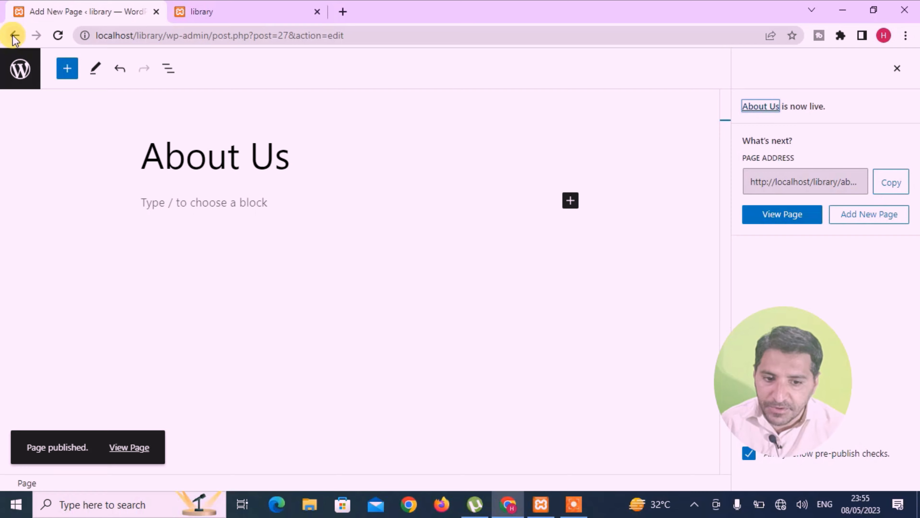
click(15, 36)
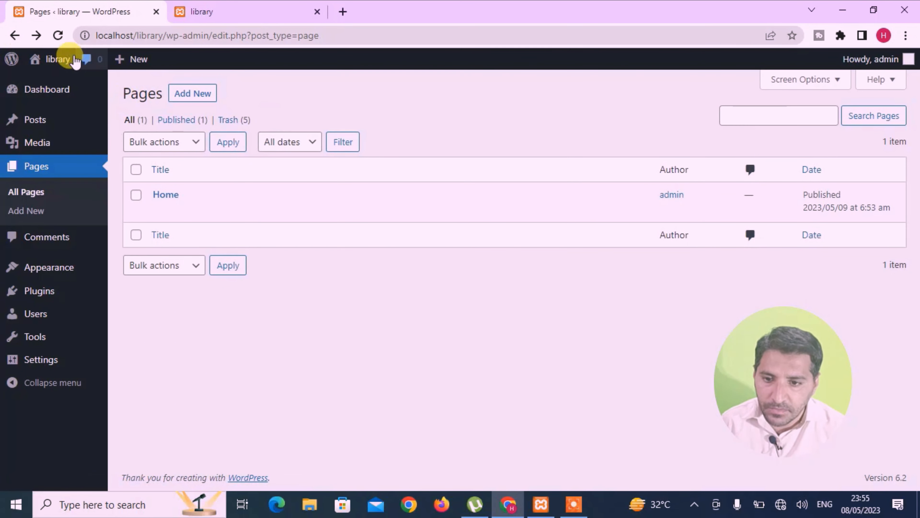
Refresh the pages list and live site to confirm About Us and Home appear.
click(57, 36)
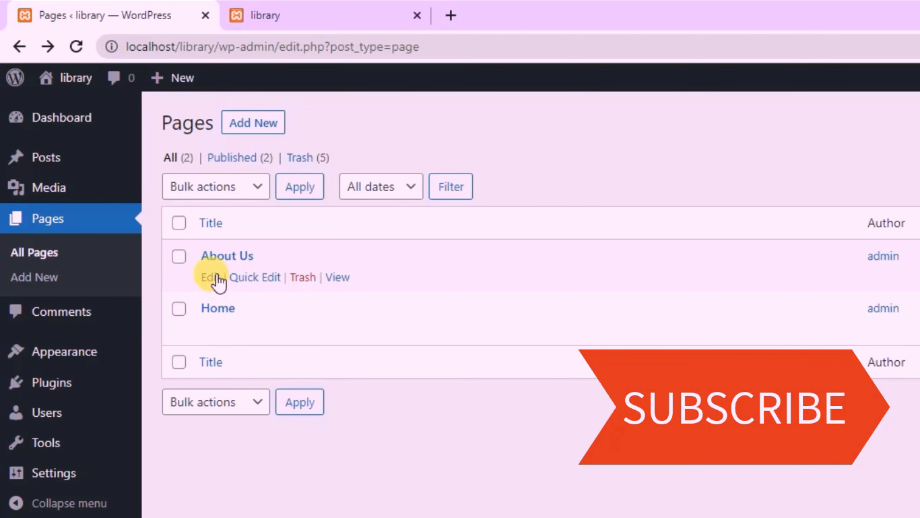
click(294, 20)
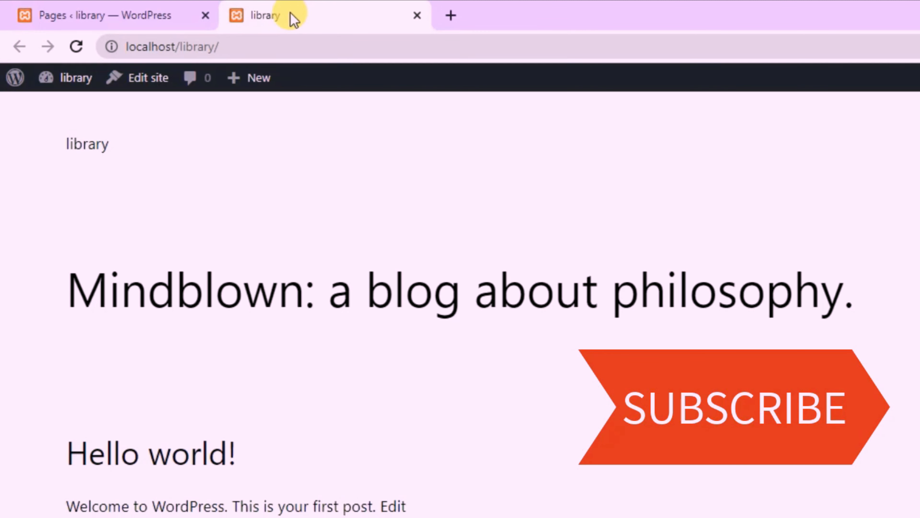
click(76, 47)
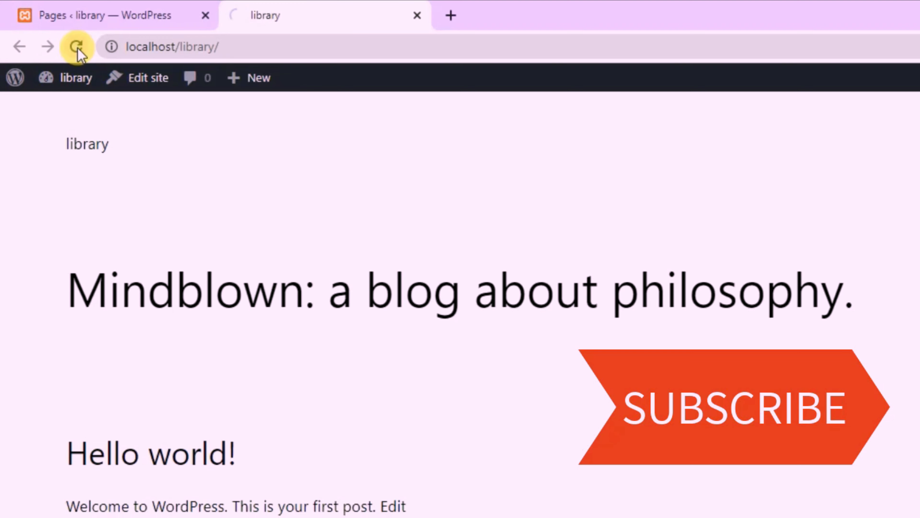
click(75, 87)
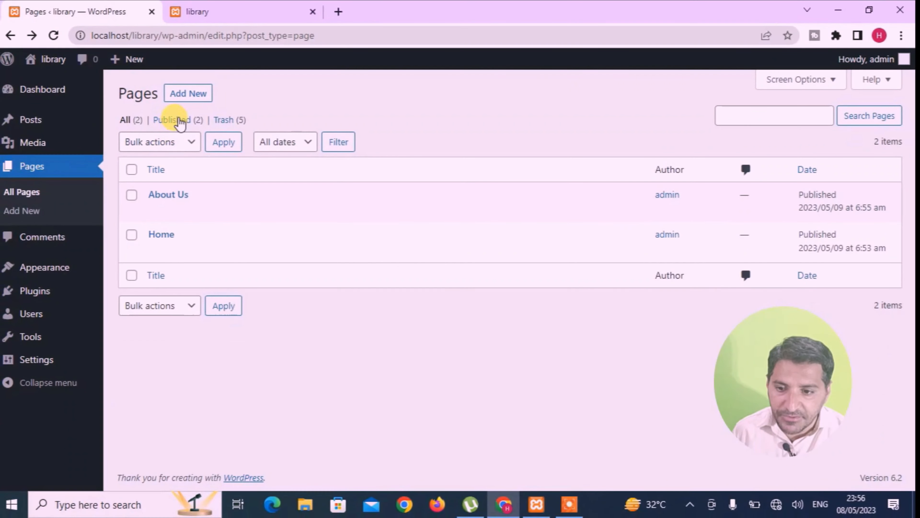
click(184, 97)
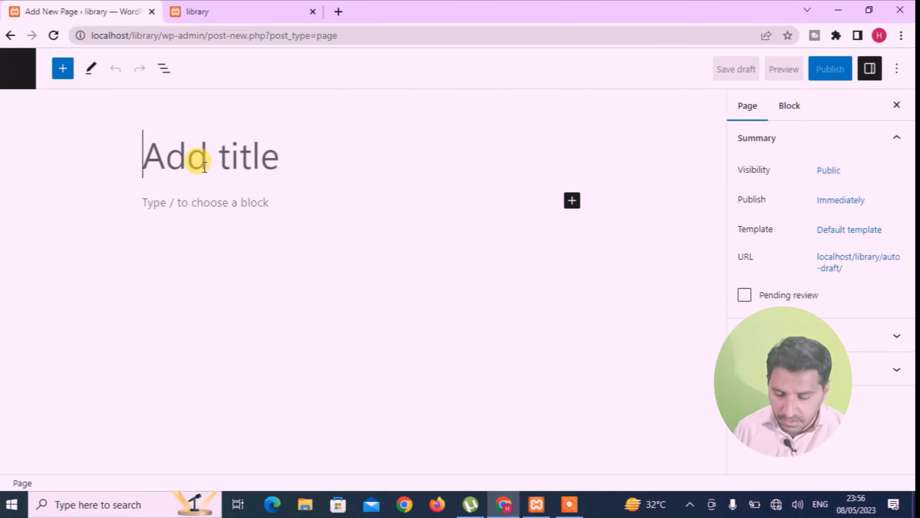
Title the new page 'Contact Us' and publish it.
text(C)
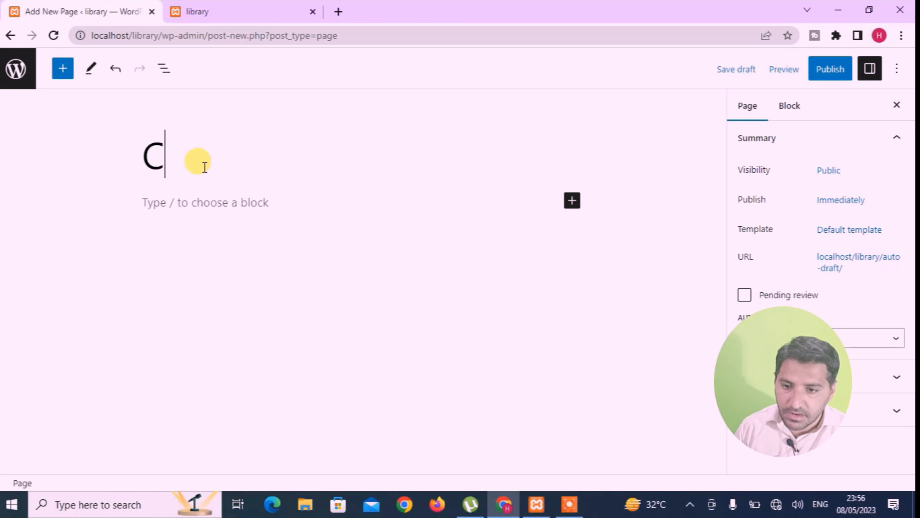
text(ontact UAS)
key(BackSpace)
key(BackSpace)
text(act U)
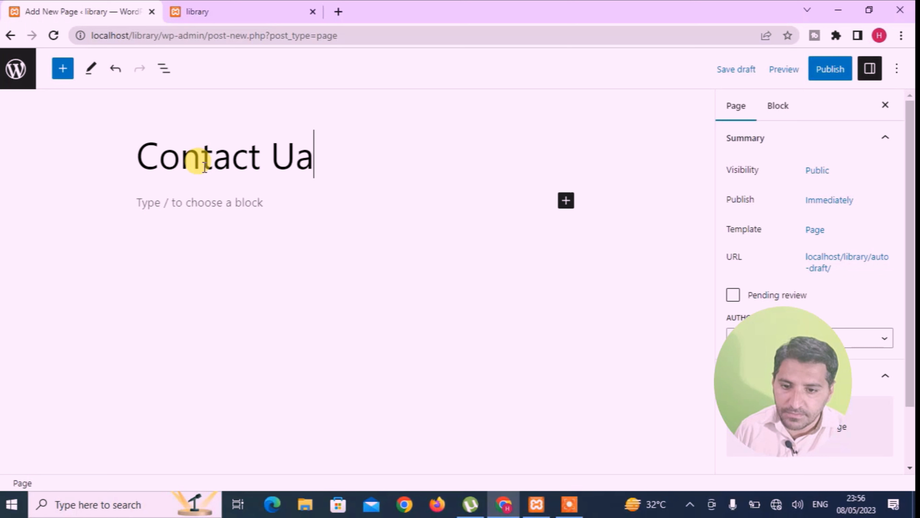
text(s)
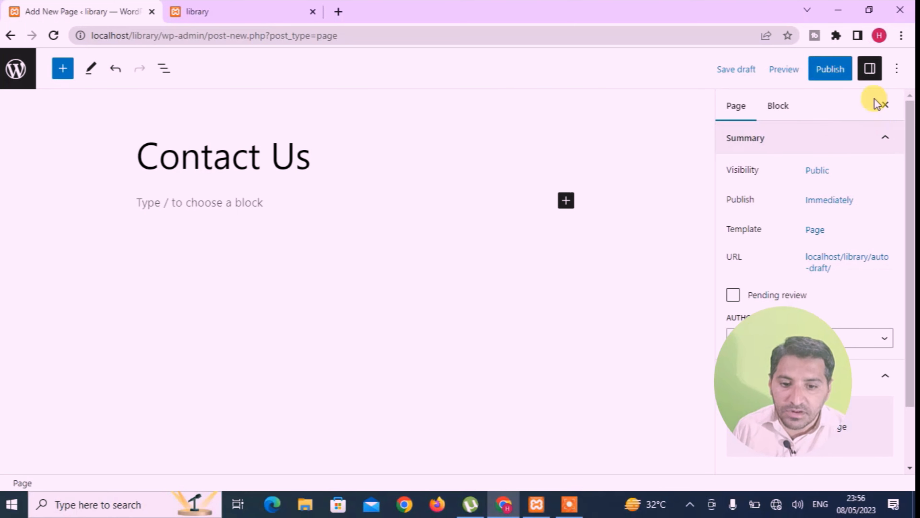
click(836, 76)
click(782, 65)
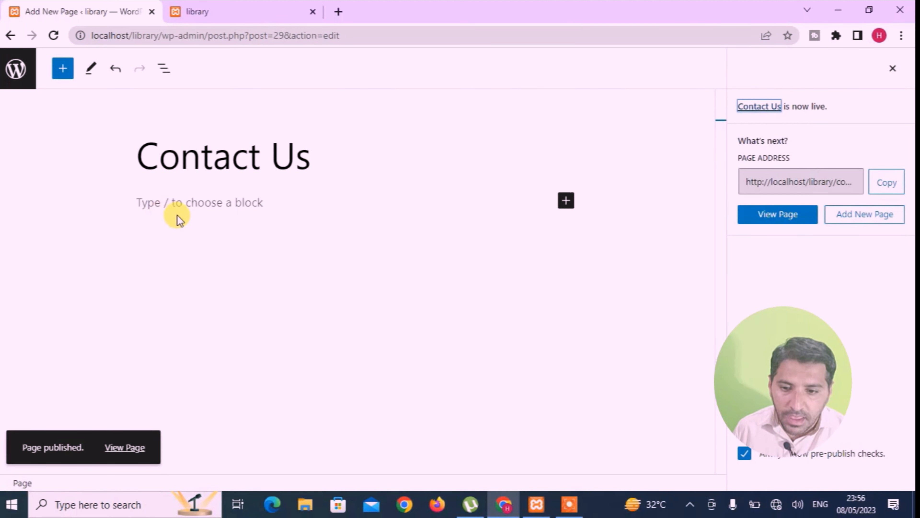
click(153, 205)
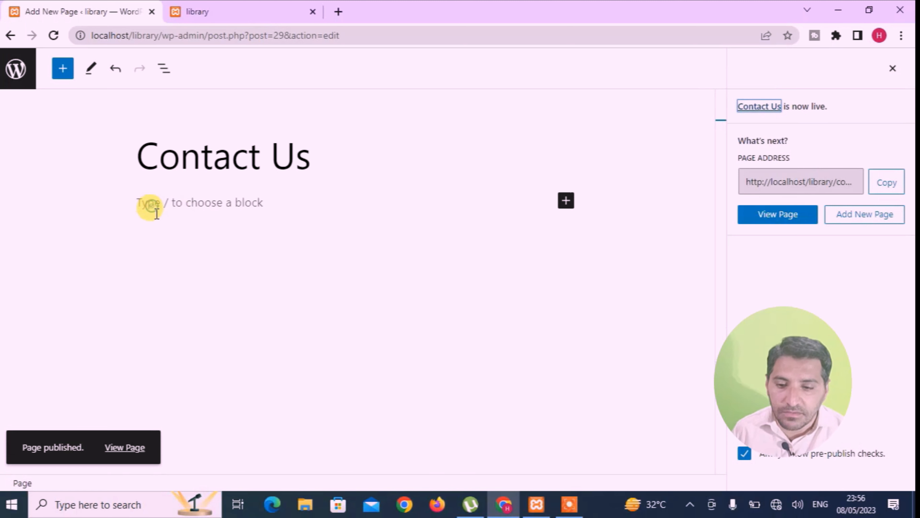
Write a sentence giving the contact phone number in the Contact Us body and update the page.
text(My p)
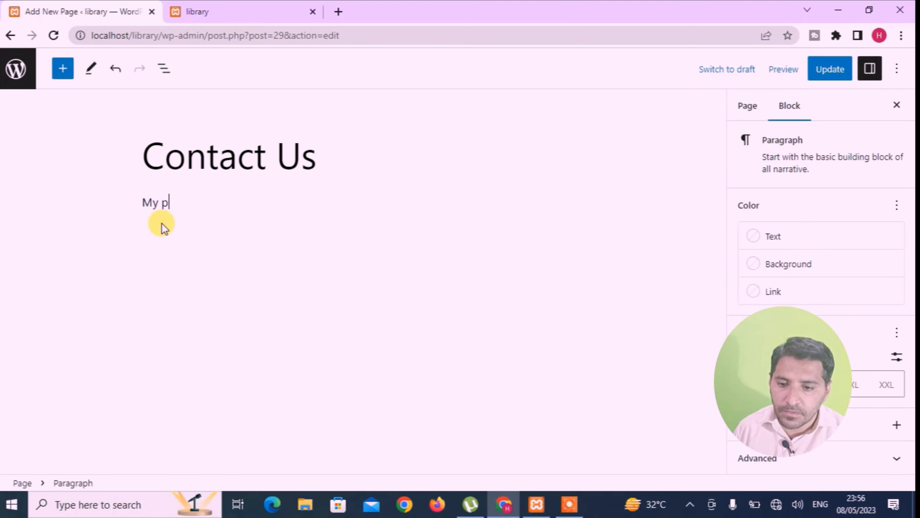
text(hone num)
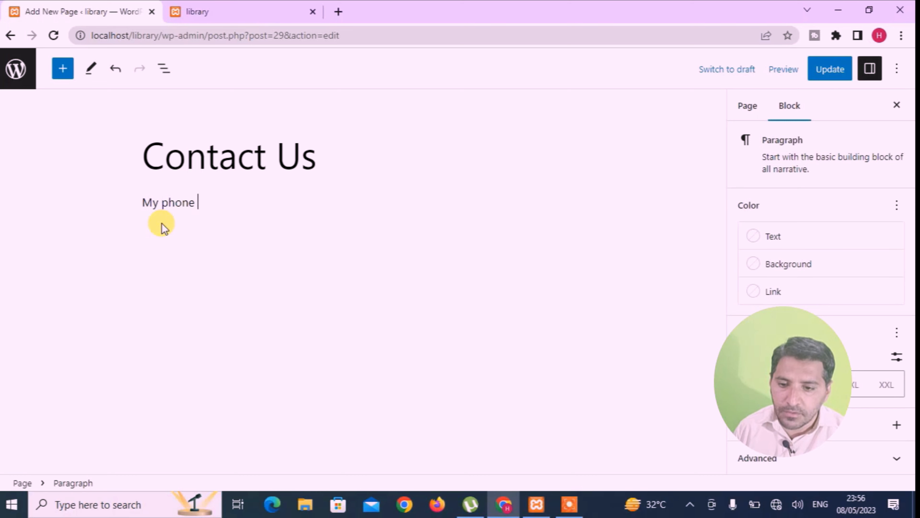
text(er)
key(BackSpace)
key(BackSpace)
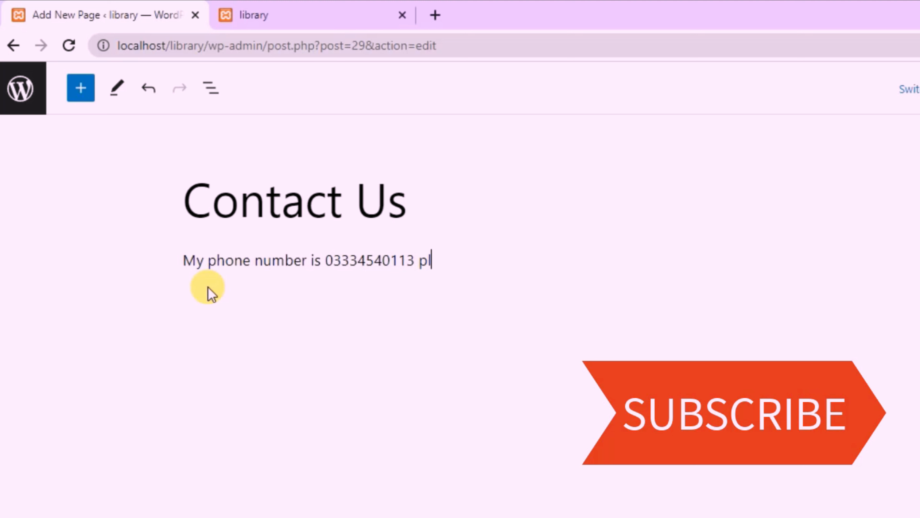
text(z)
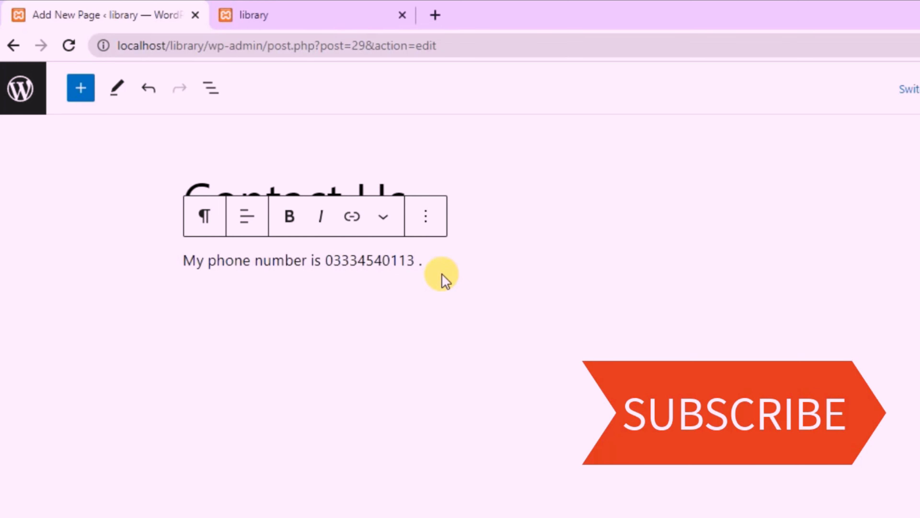
click(805, 90)
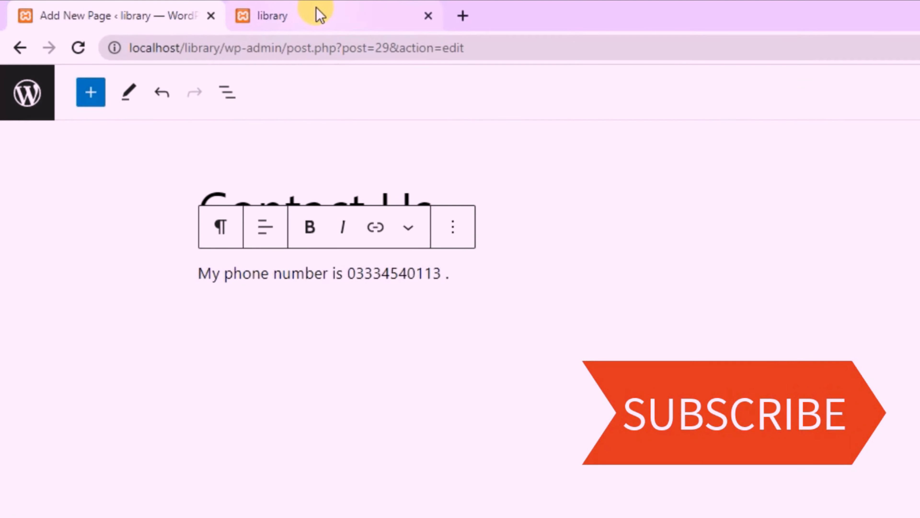
click(318, 14)
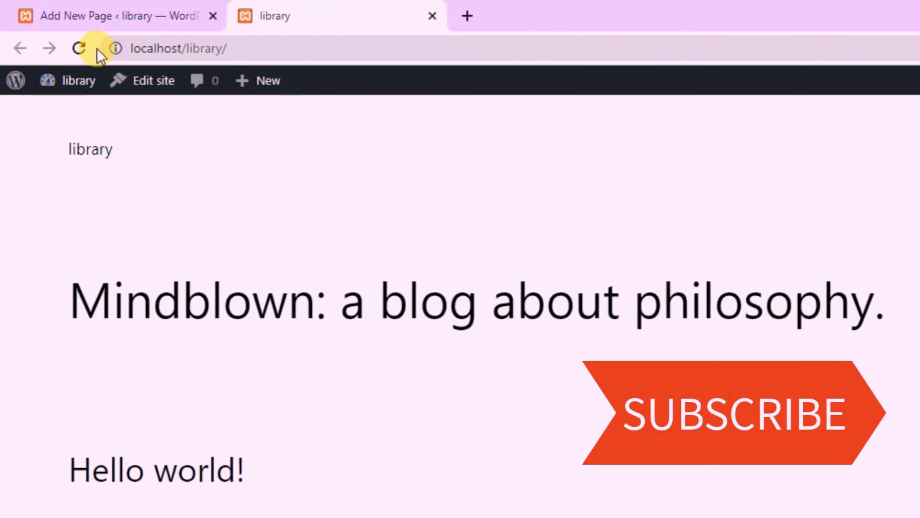
Reload the live site and visit Home, Contact Us and About Us from its menu.
click(80, 49)
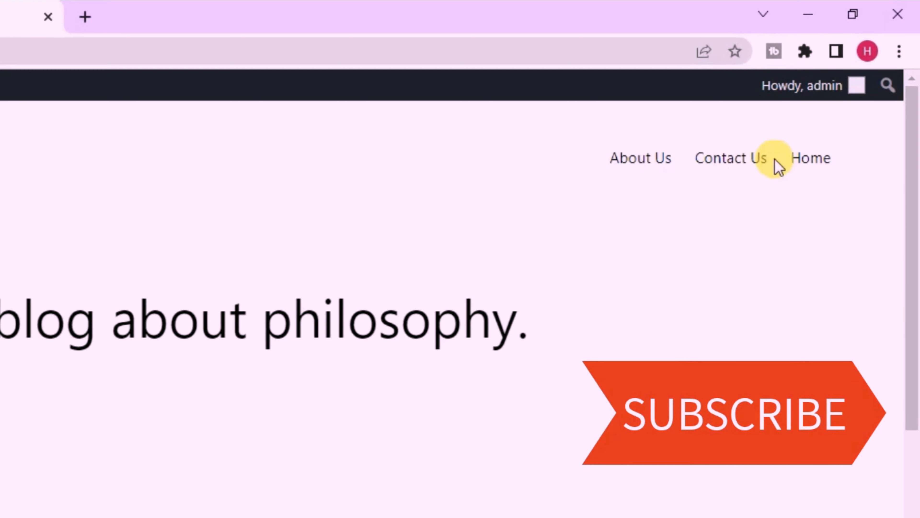
click(794, 160)
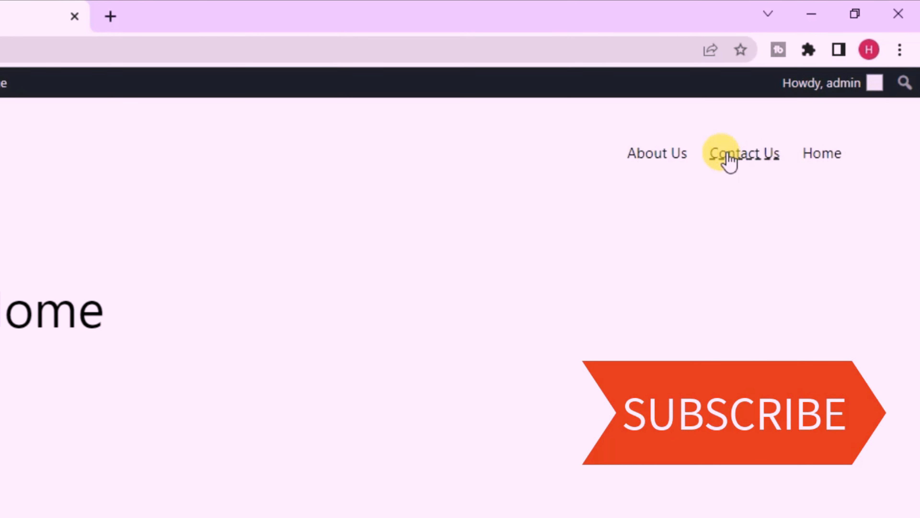
click(729, 159)
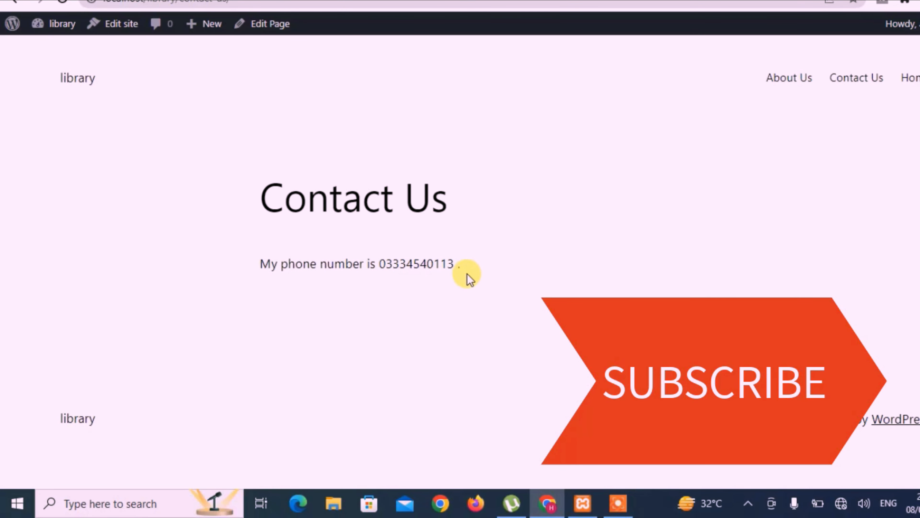
click(770, 83)
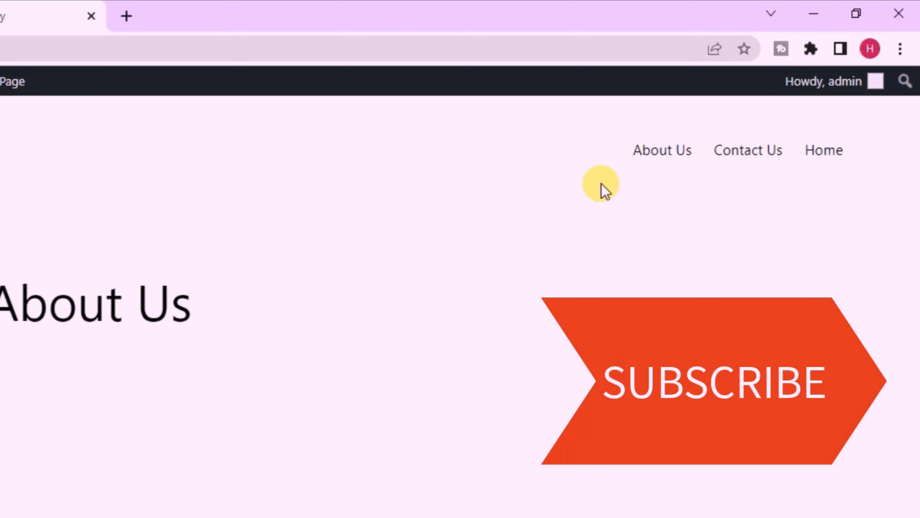
Return to the admin Pages list and reload it so Contact Us is listed.
click(29, 12)
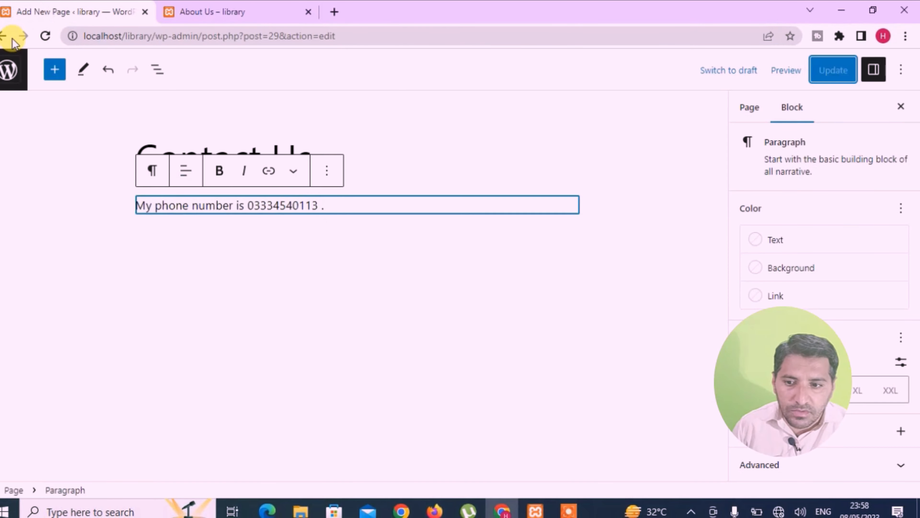
click(4, 36)
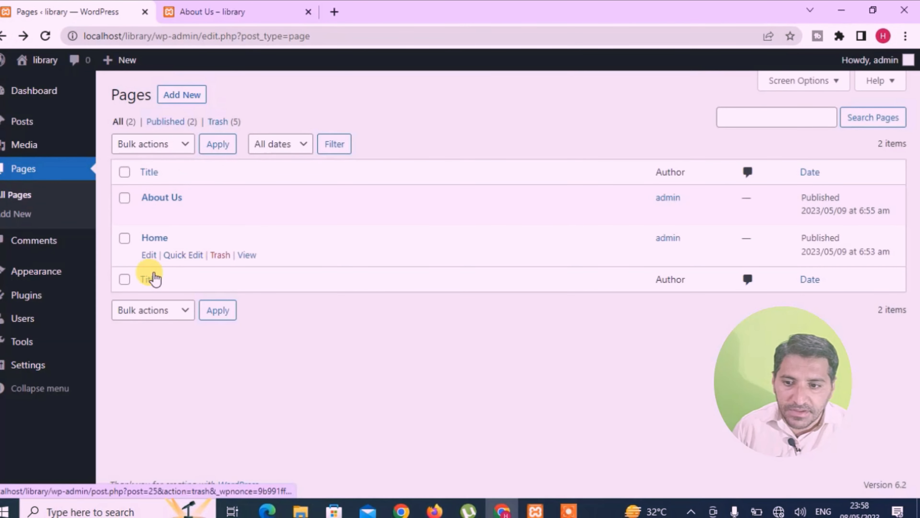
click(46, 37)
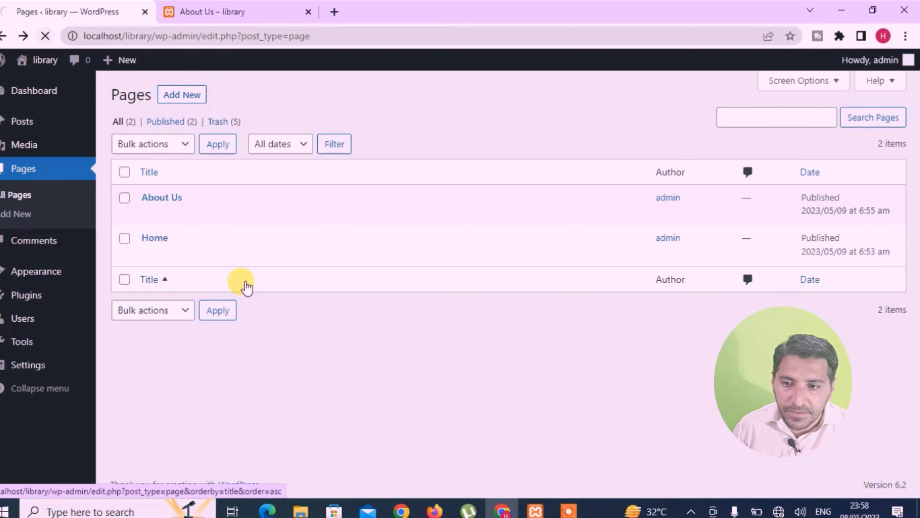